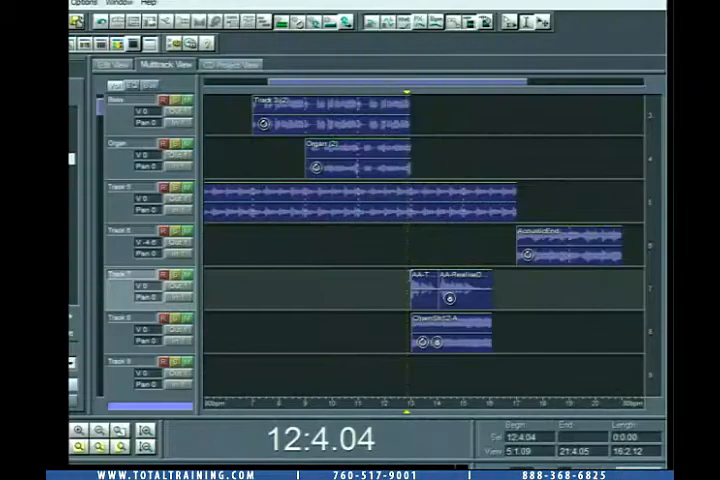
Step: Select bars 13–16 across tracks, pick the Track 7 voice clips, solo Track 7 and audition it
drag(412, 370, 490, 370)
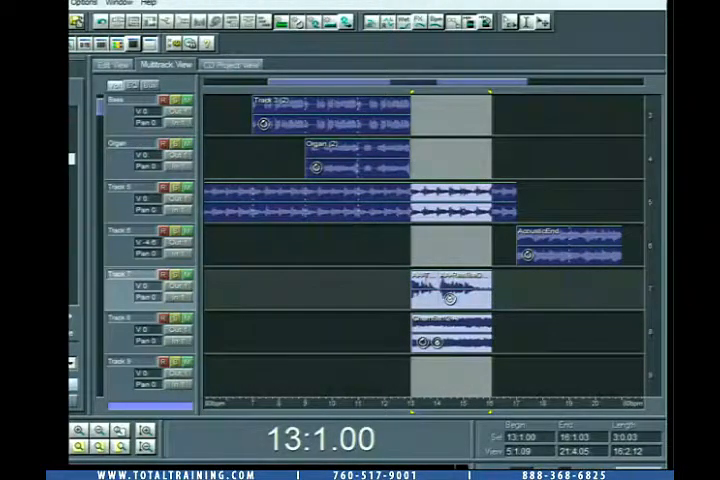
click(425, 288)
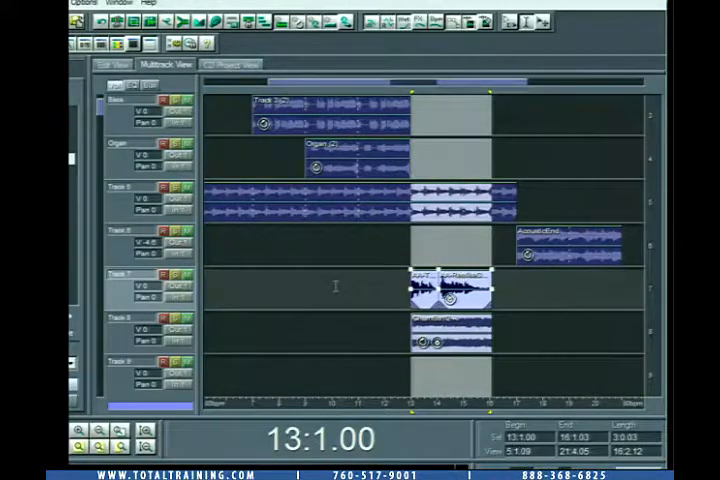
click(181, 279)
key(space)
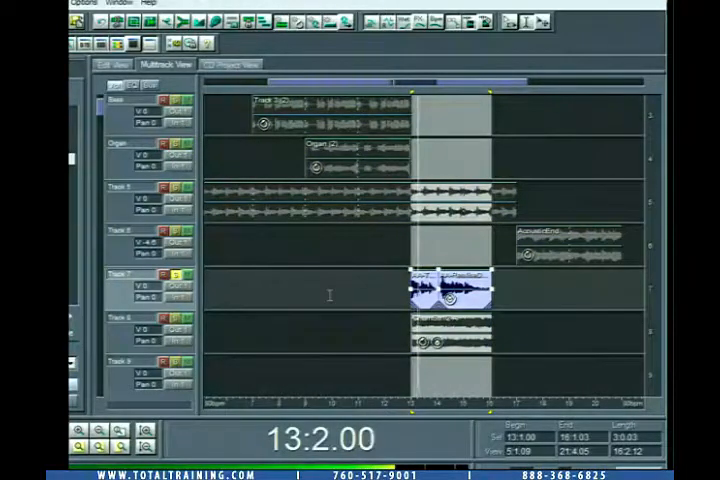
key(space)
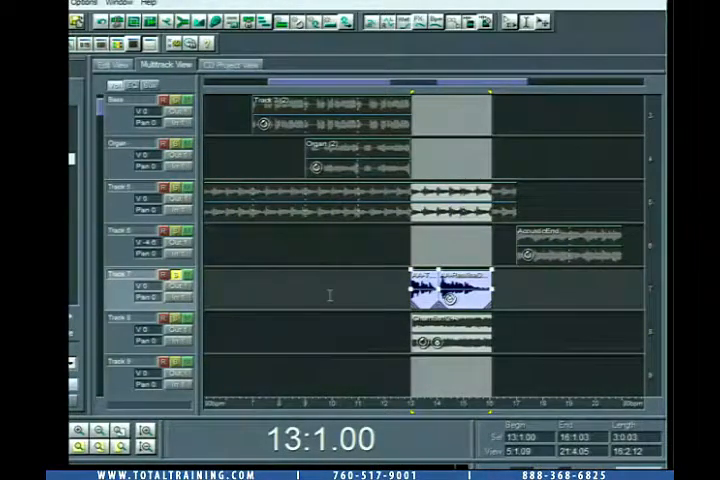
Step: Boost Track 7's Hi band in Track Equalizers while playing, leaving Lo -3.2, Mid 5.3, Hi 6.4
click(131, 86)
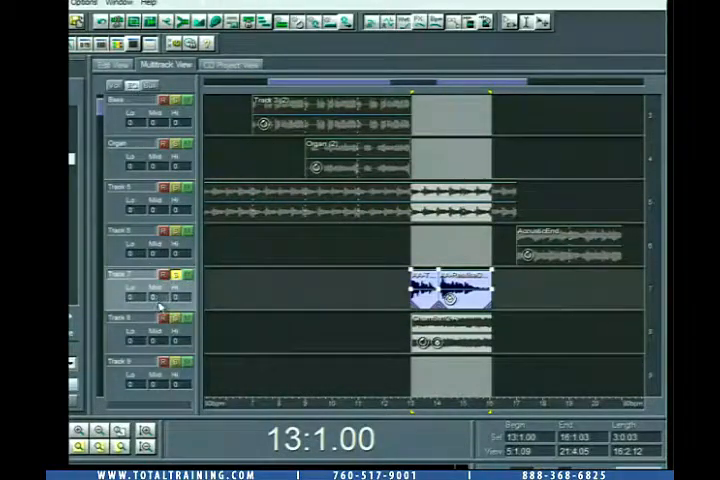
double_click(92, 172)
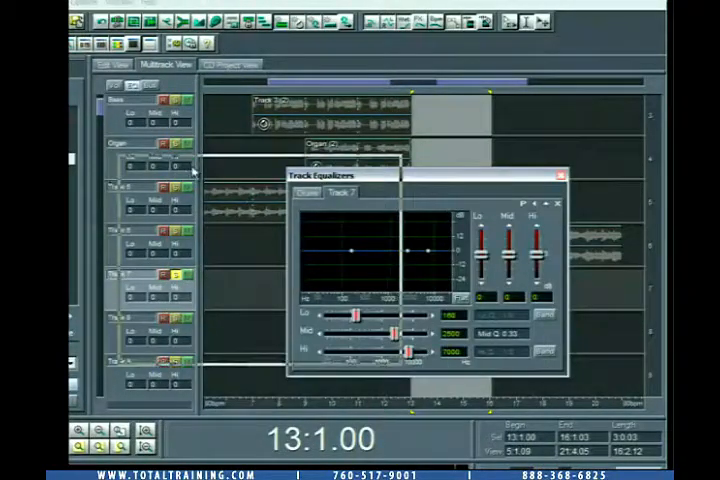
drag(320, 175, 150, 159)
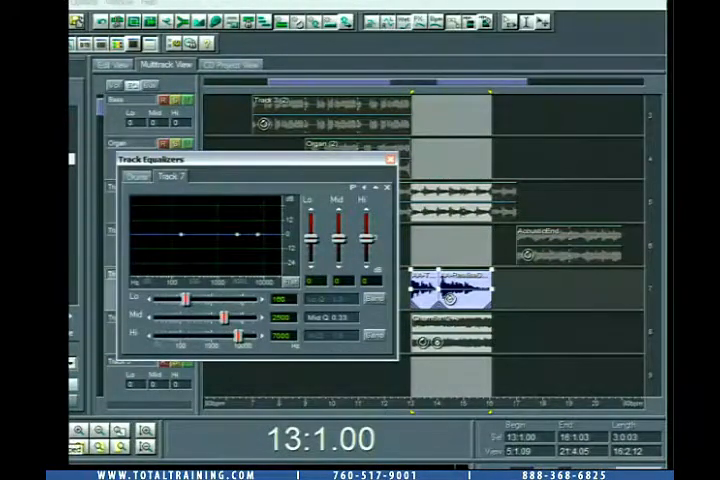
key(space)
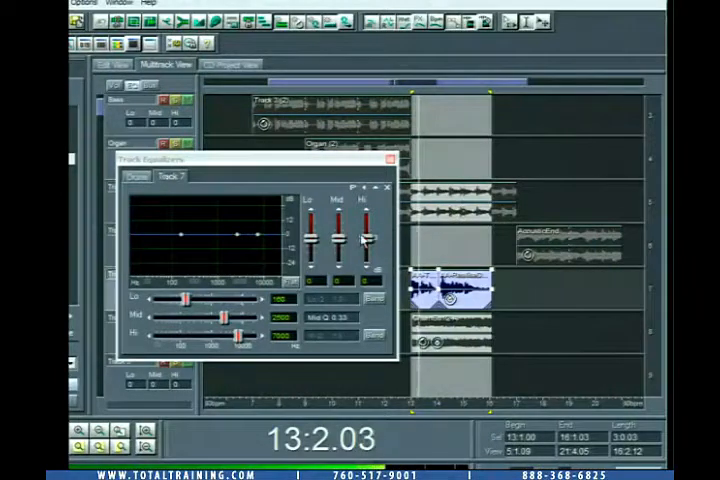
drag(368, 245, 368, 232)
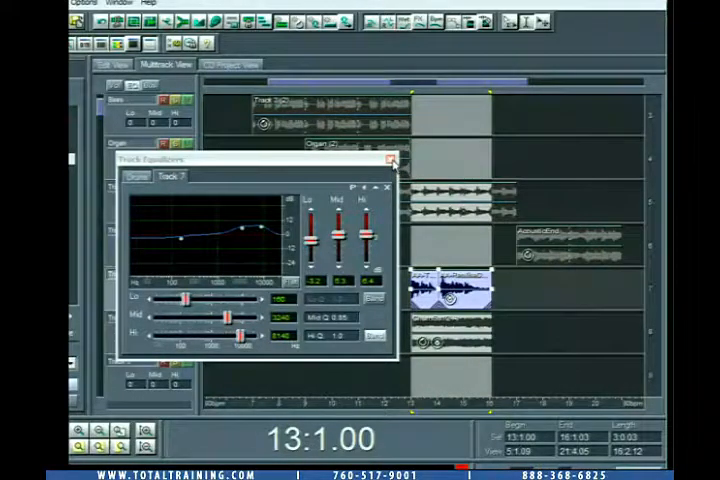
click(389, 160)
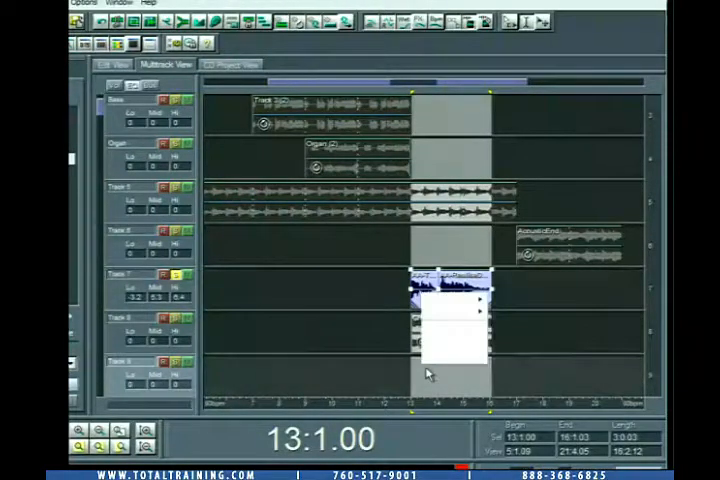
Step: Mix down the selected clips to a mono Mixdown clip on Track 9 and solo that track
right_click(428, 372)
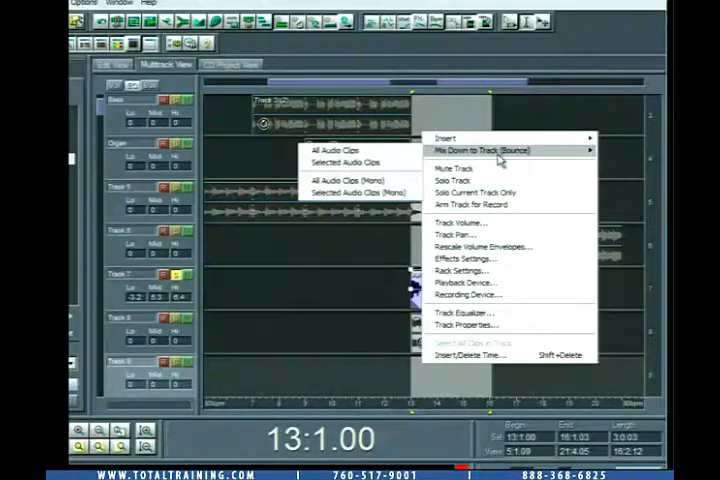
mouse_move(482, 150)
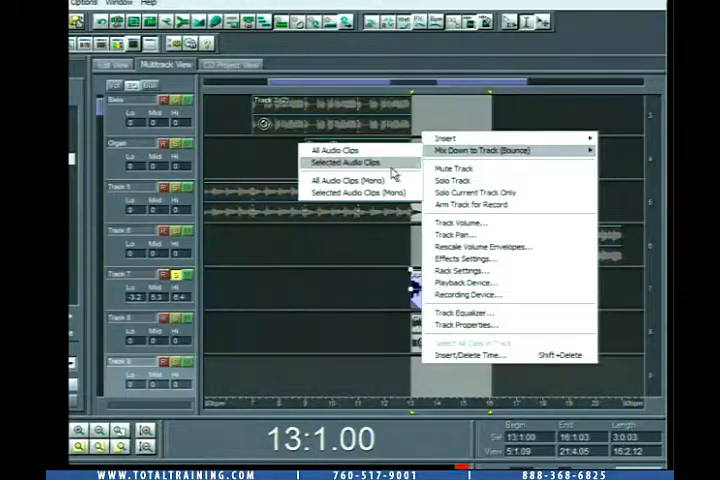
click(385, 194)
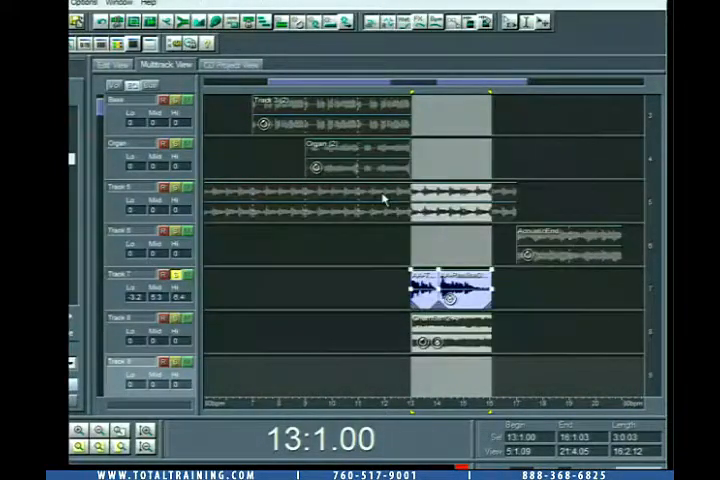
click(176, 363)
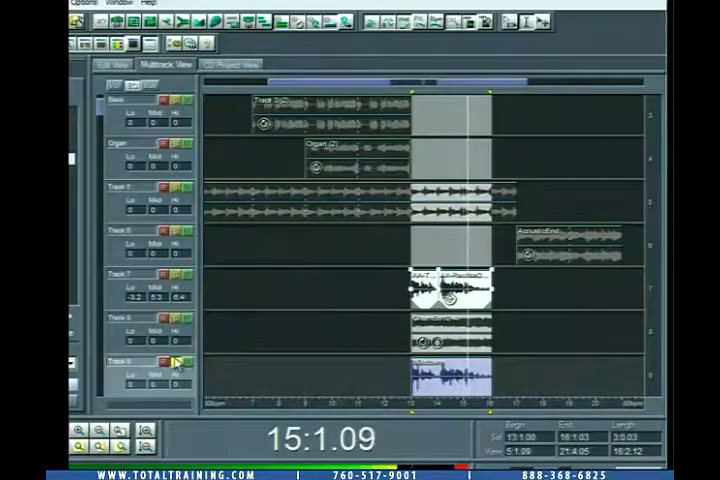
key(space)
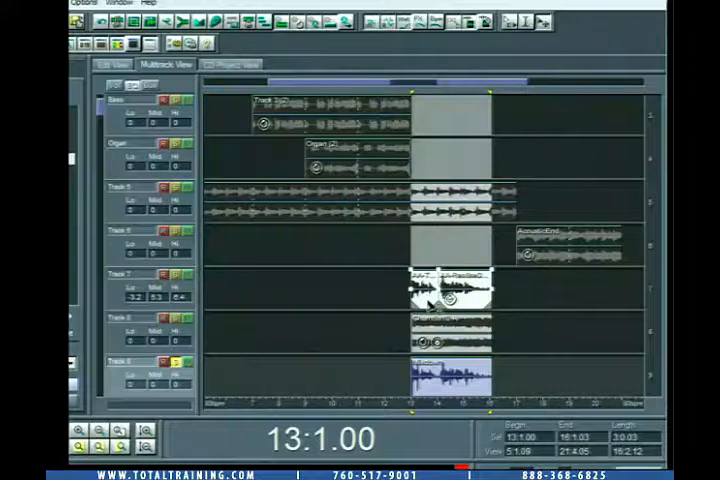
Step: Shift the voice clips later, lock Mixdown in time and drag it onto Track 7, then select the ChamStr12-A clip
drag(450, 295, 560, 310)
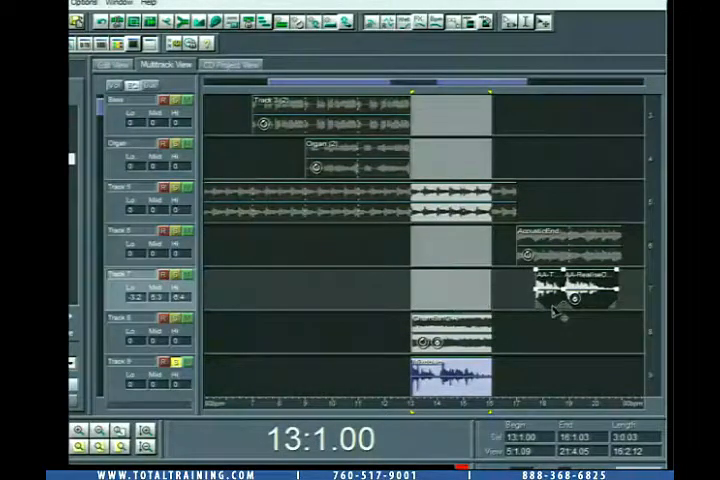
right_click(455, 378)
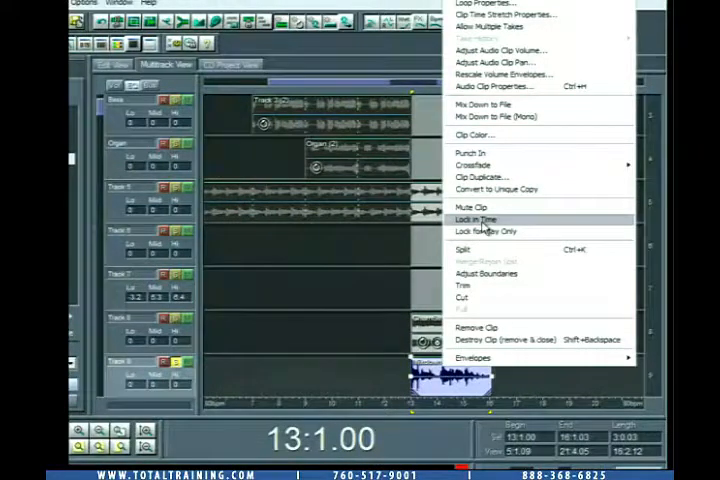
click(486, 220)
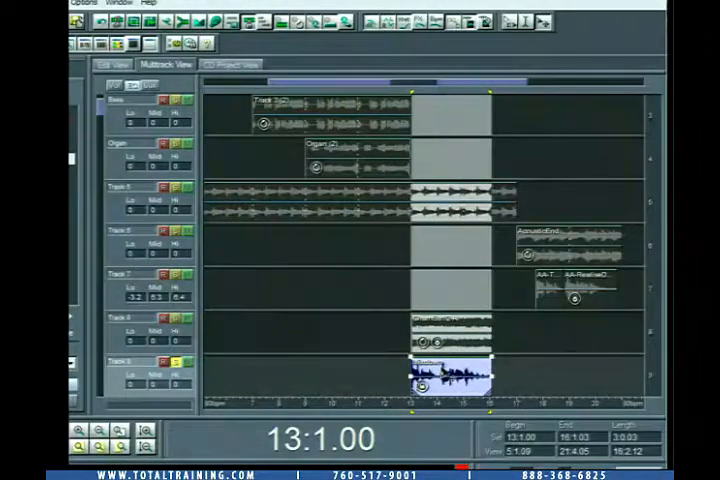
drag(440, 372, 447, 292)
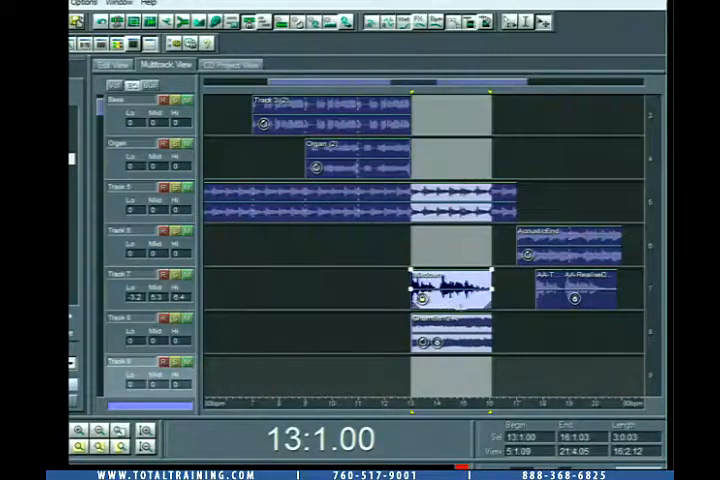
click(461, 332)
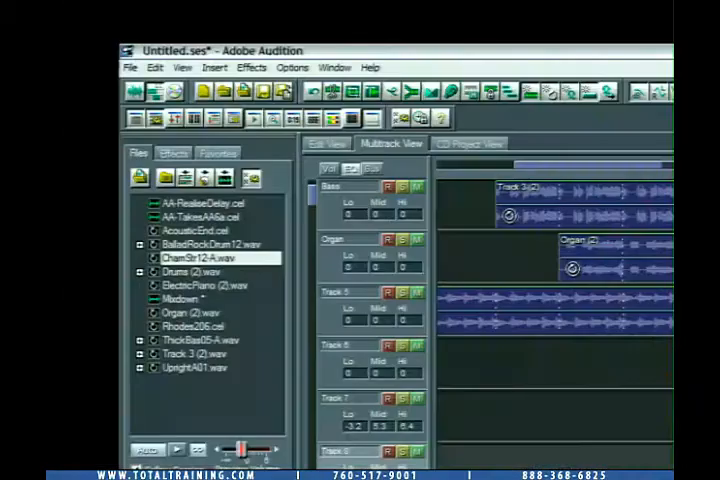
Step: Launch Effects > Vocoder and position its dialog fully in view
click(255, 70)
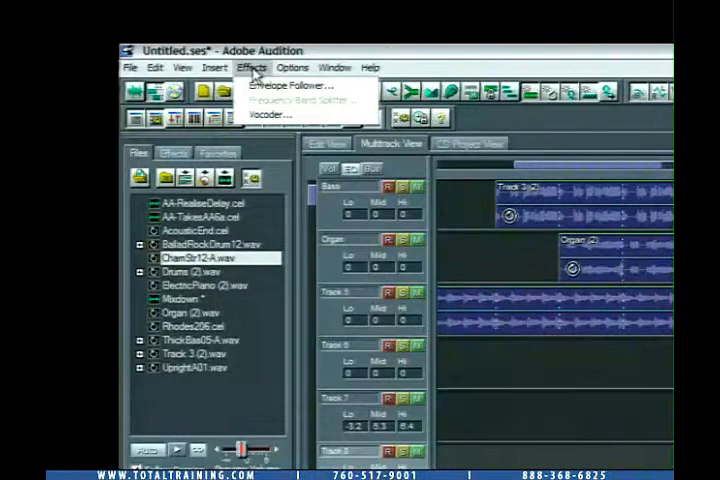
click(285, 117)
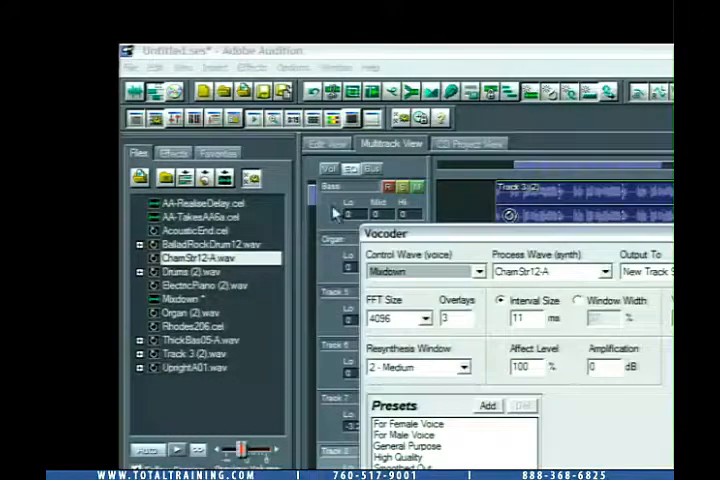
drag(422, 234, 240, 120)
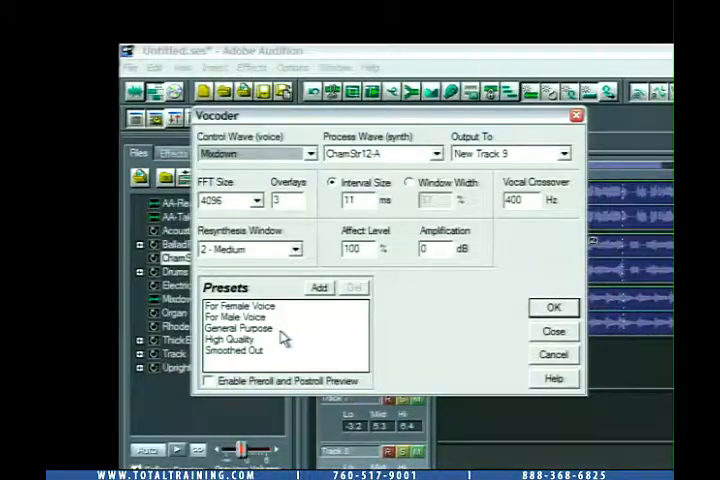
Step: Use the For Male Voice preset with Overlays 7, 3 - Narrow window and -3 dB amplification, then run it
click(252, 319)
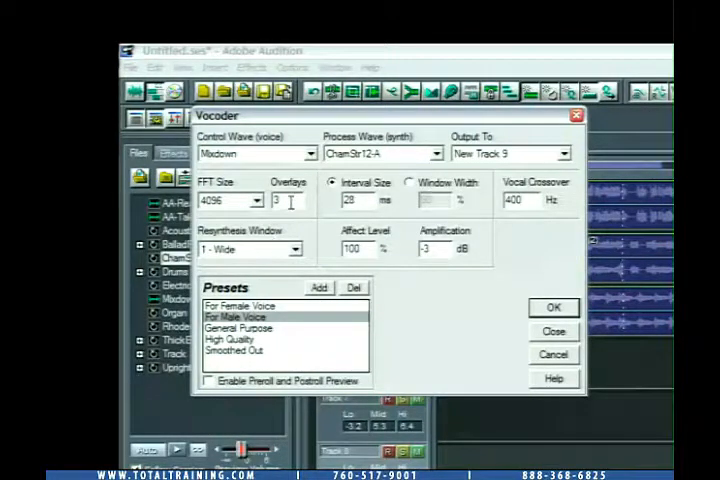
drag(294, 201, 276, 201)
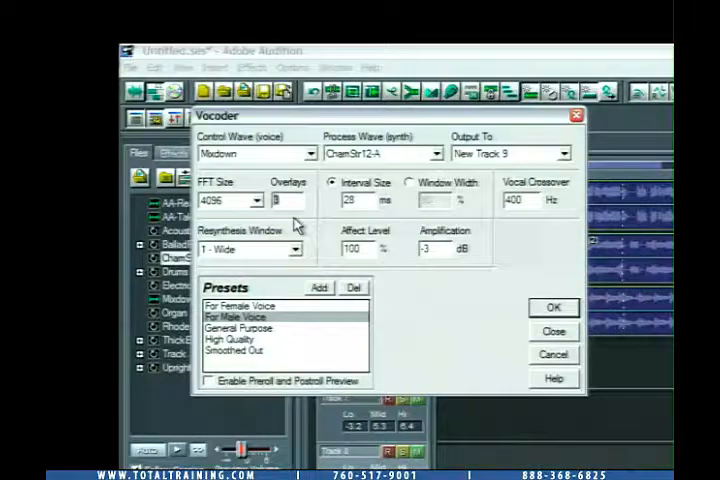
text(7)
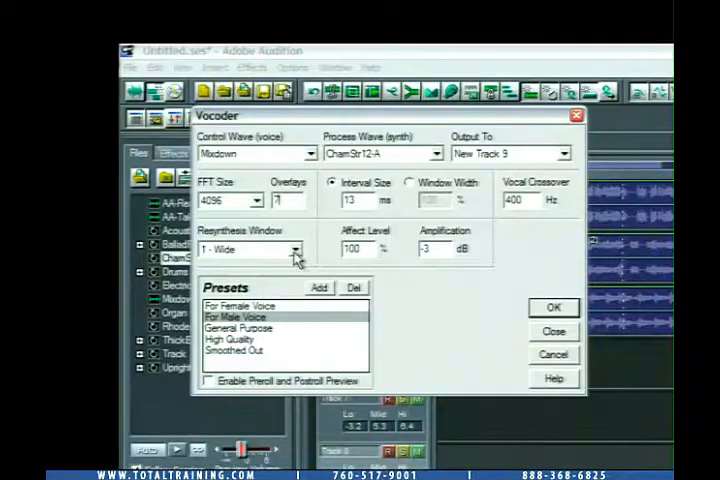
click(296, 250)
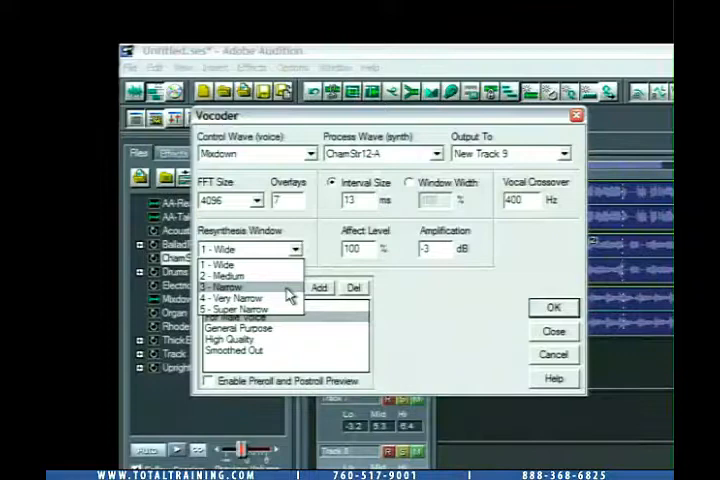
click(290, 290)
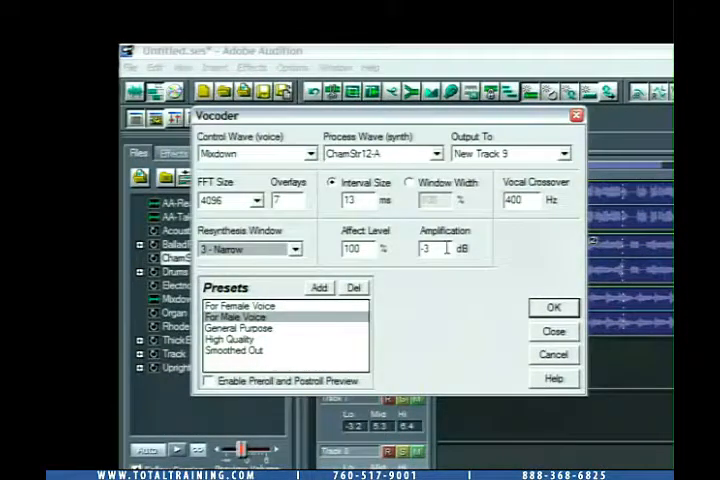
drag(446, 248, 413, 248)
text(-3)
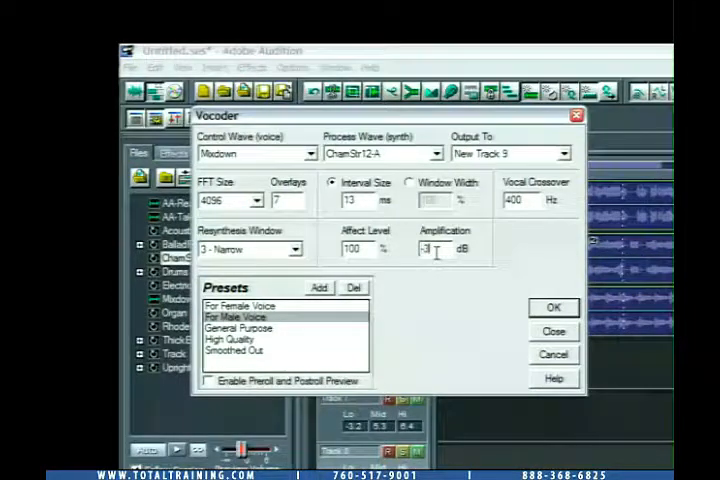
click(556, 308)
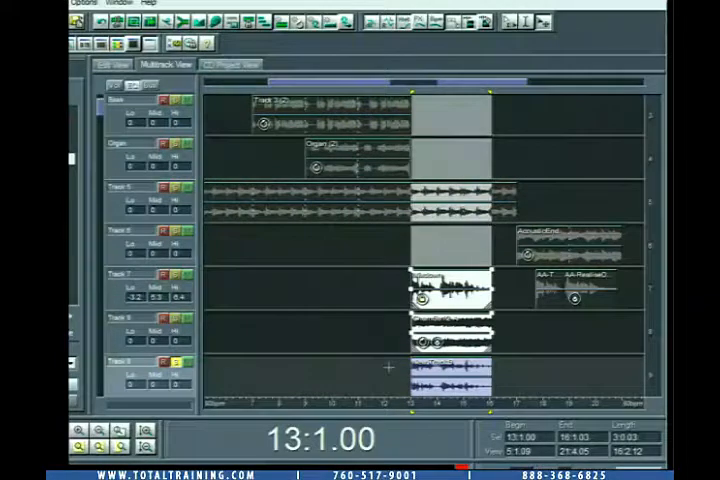
Step: Play the rendered vocoded clip on Track 9
key(space)
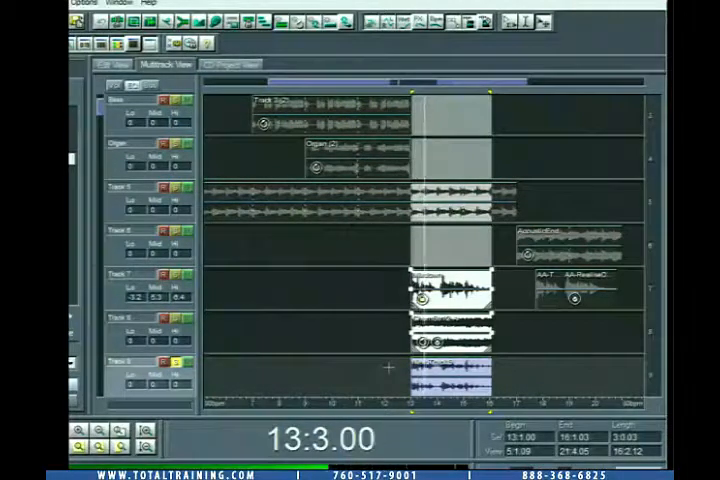